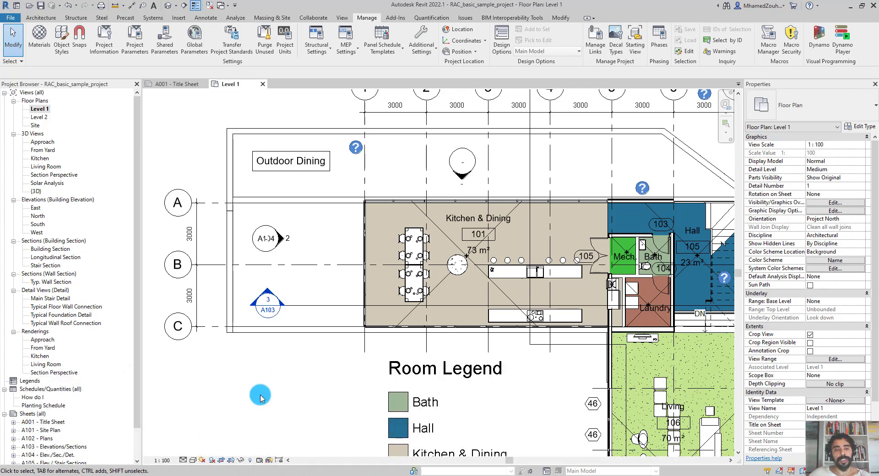
# - Load the family Section Head - Symbol.rfa from the Revit Exercices folder on the desktop into the project
pyautogui.scroll(2, 261, 395)
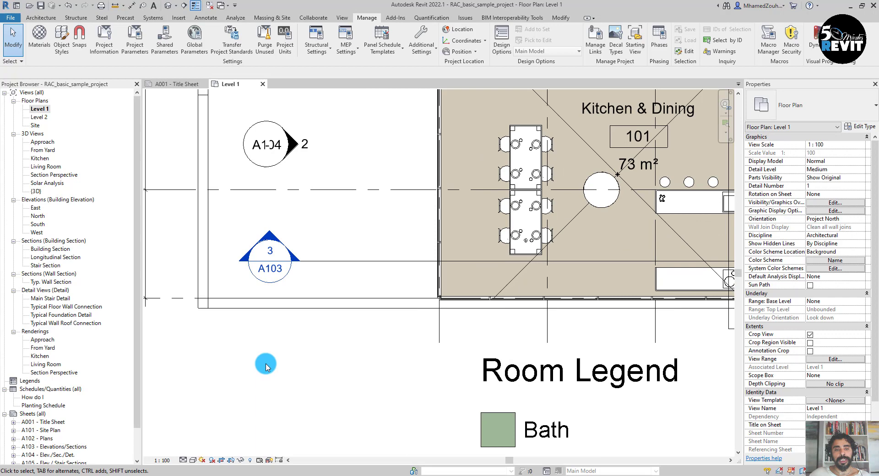
pyautogui.scroll(2, 291, 364)
pyautogui.moveTo(290, 365); pyautogui.dragTo(310, 429, button='middle')
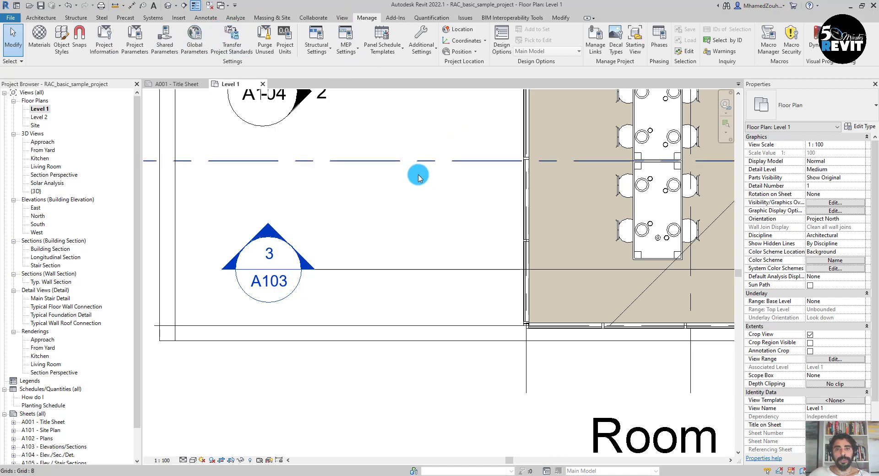
pyautogui.click(179, 17)
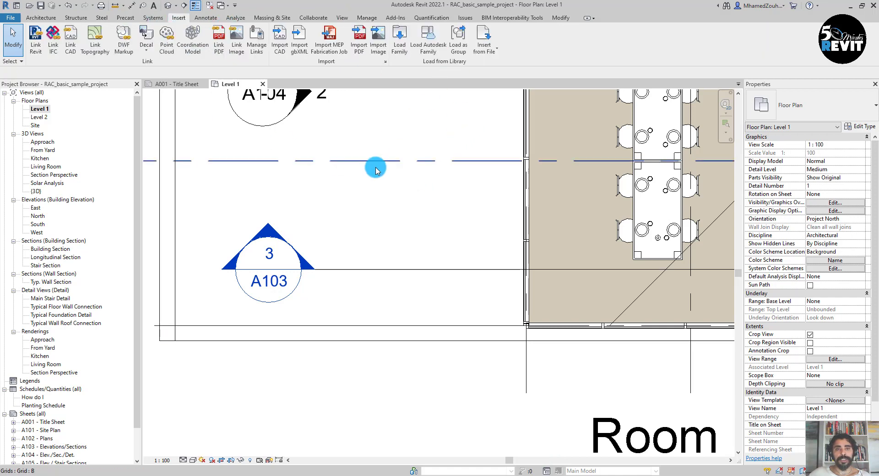
pyautogui.click(399, 46)
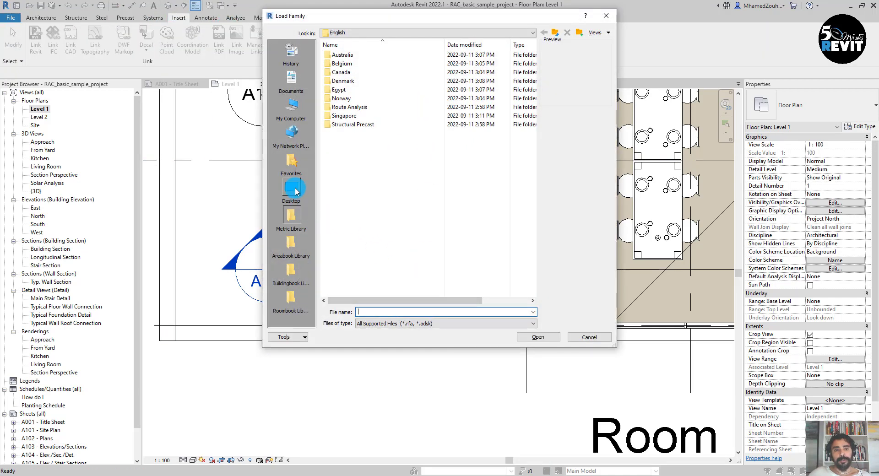
pyautogui.click(291, 188)
pyautogui.doubleClick(347, 107)
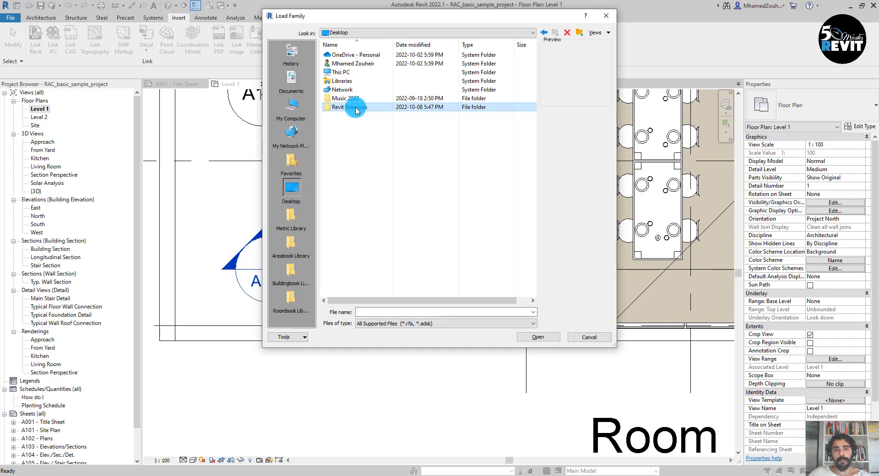
pyautogui.click(366, 63)
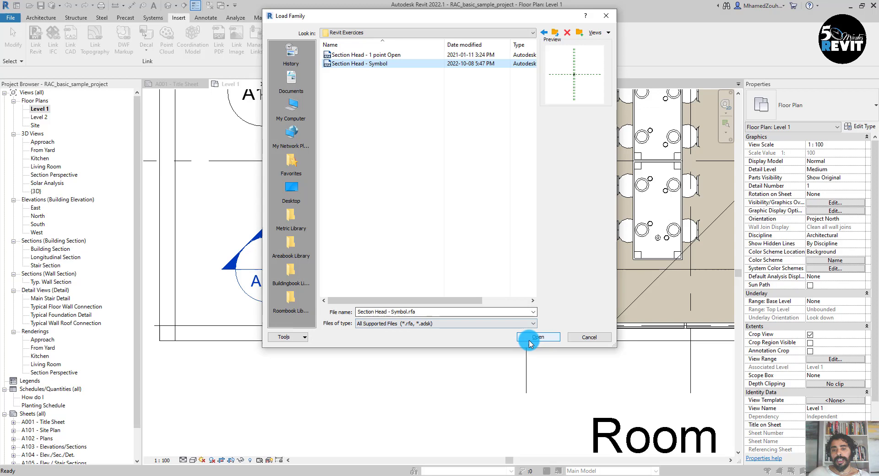
pyautogui.click(542, 338)
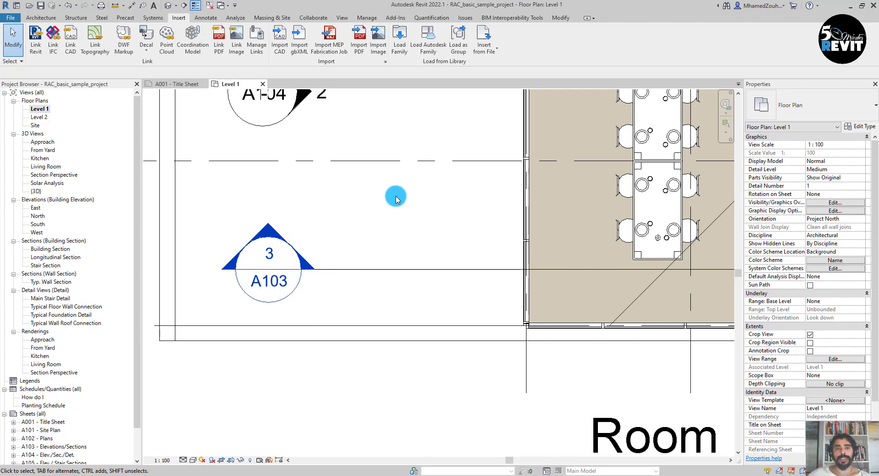
# - Duplicate the filled section tag type in the annotation settings and name the copy Section for Coordination
pyautogui.click(366, 17)
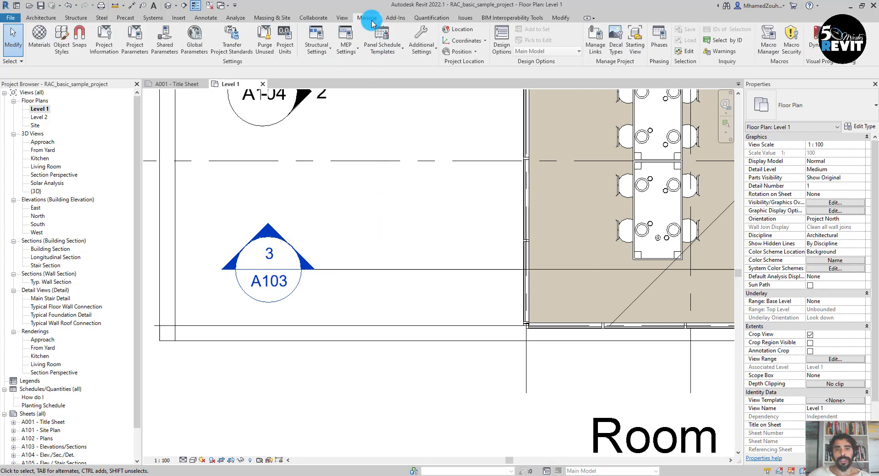
pyautogui.click(421, 44)
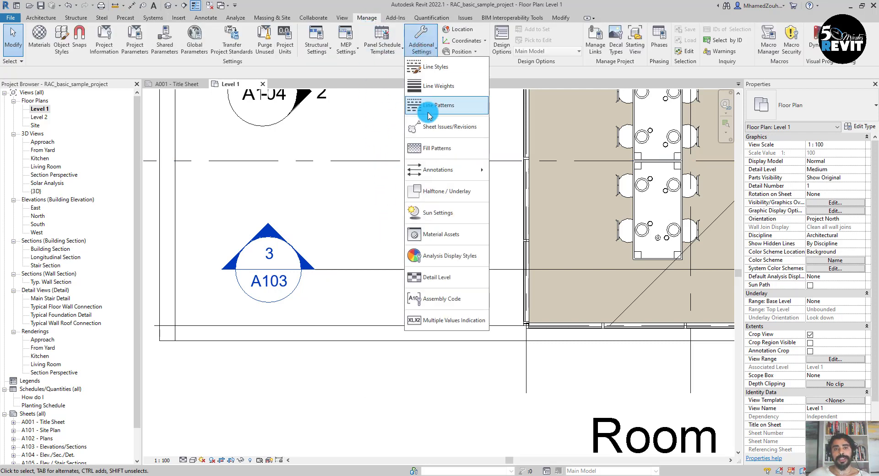
pyautogui.moveTo(426, 173)
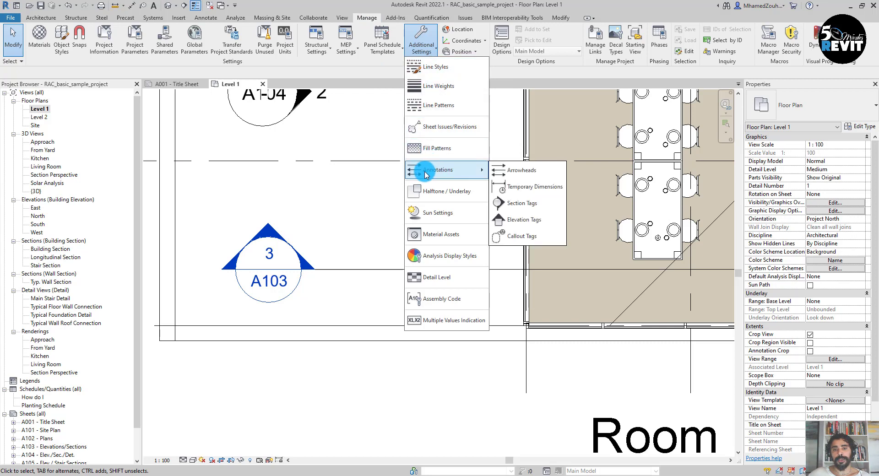
pyautogui.click(522, 203)
pyautogui.moveTo(452, 102); pyautogui.dragTo(366, 86)
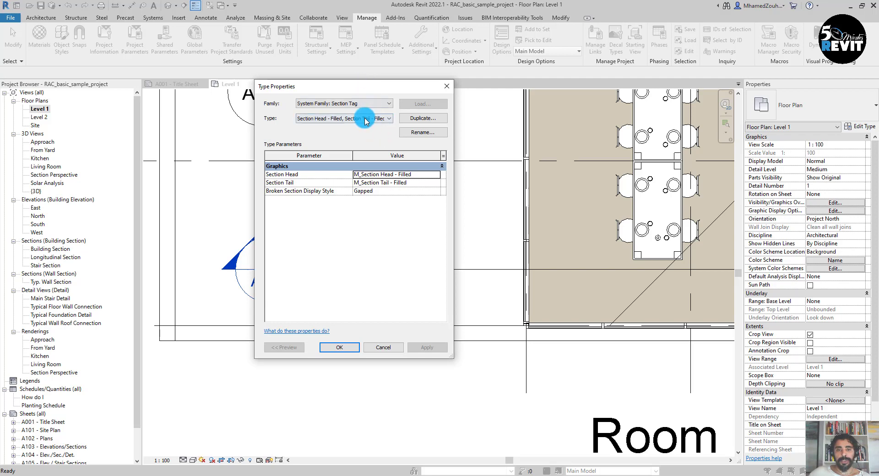
pyautogui.click(422, 118)
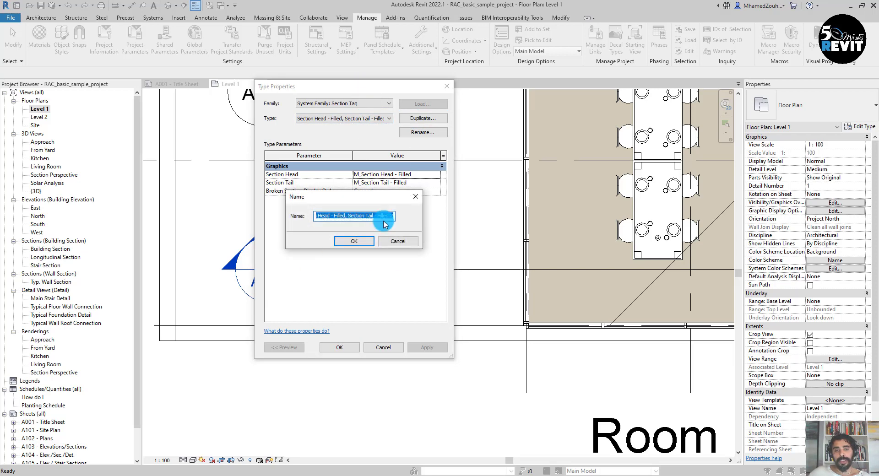
pyautogui.press('BackSpace')
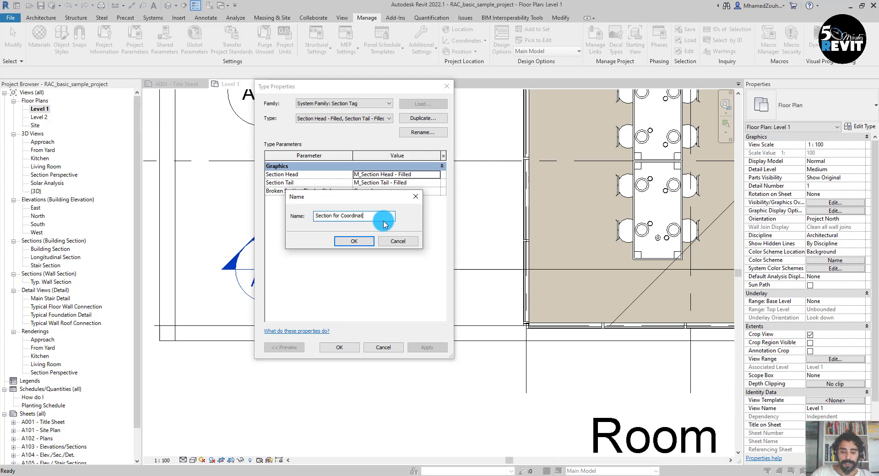
pyautogui.click(355, 241)
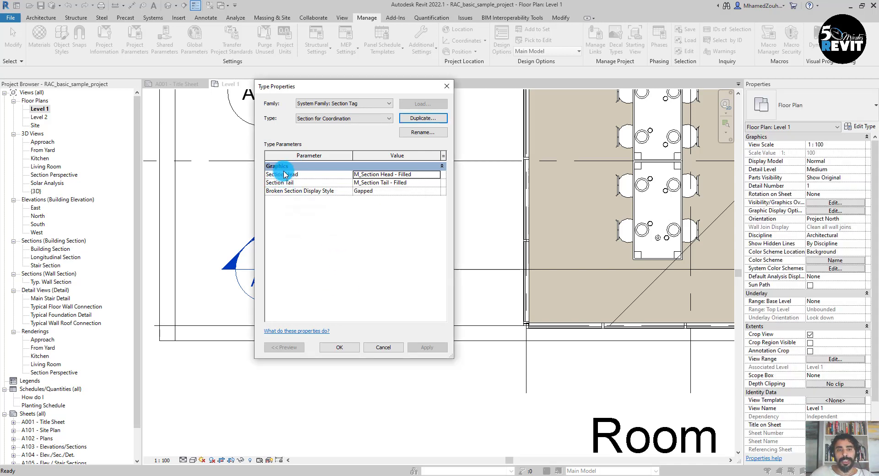
# - Set the section head of the Section for Coordination tag type to Section Head - Symbol and apply it
pyautogui.click(419, 175)
pyautogui.click(437, 174)
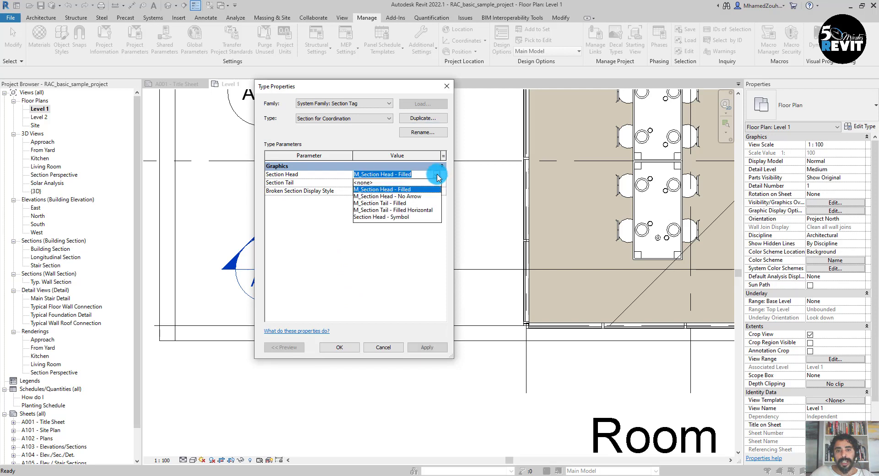
pyautogui.click(403, 217)
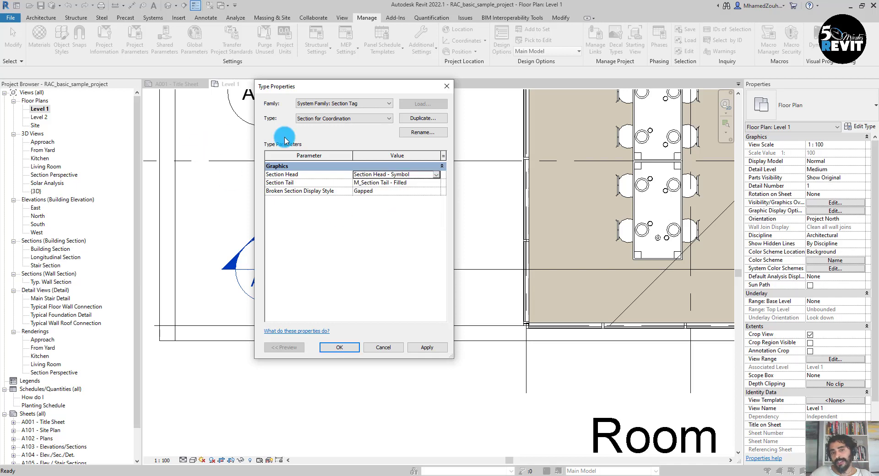
pyautogui.click(339, 350)
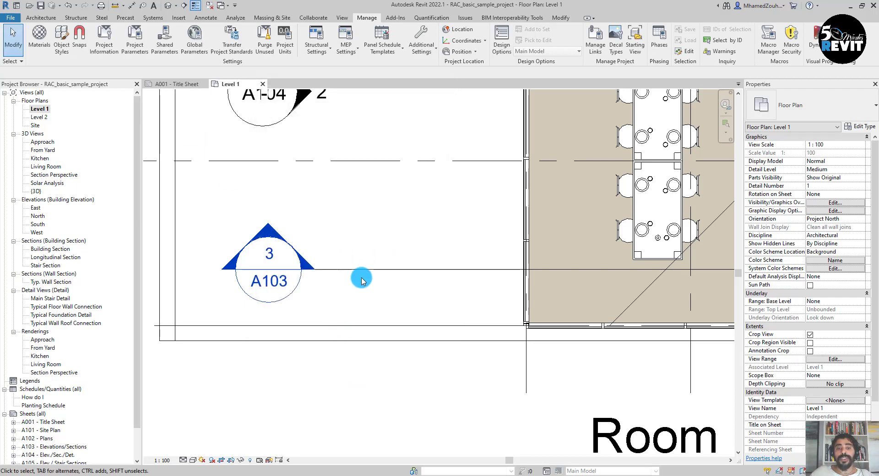
# - Duplicate the Building Section type of section 3/A103 on the plan and name the copy Section for Coordination
pyautogui.scroll(-1, 359, 275)
pyautogui.moveTo(359, 274); pyautogui.dragTo(288, 259, button='middle')
pyautogui.click(287, 251)
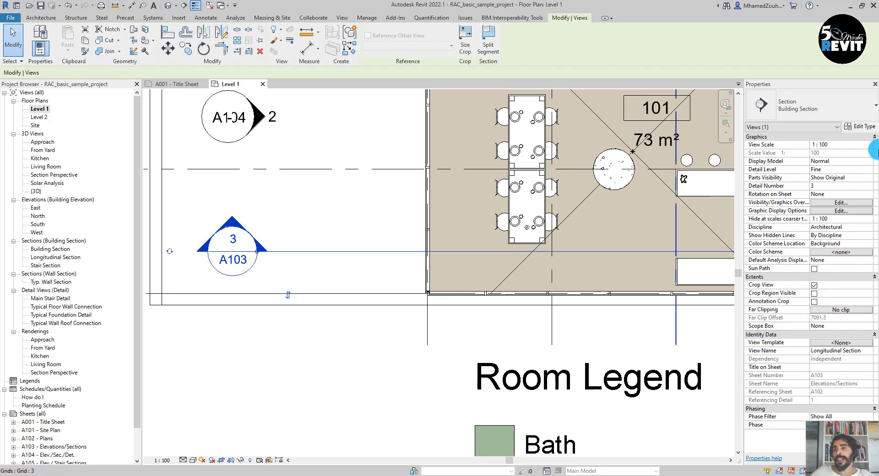
pyautogui.click(860, 127)
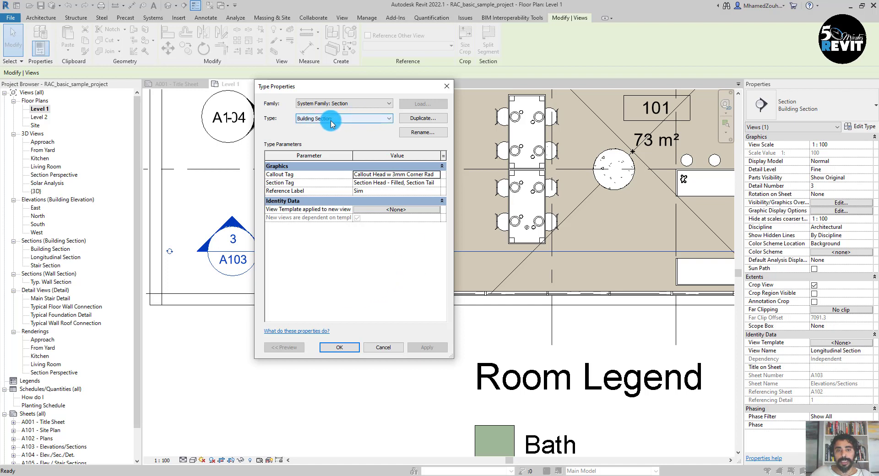
pyautogui.click(423, 118)
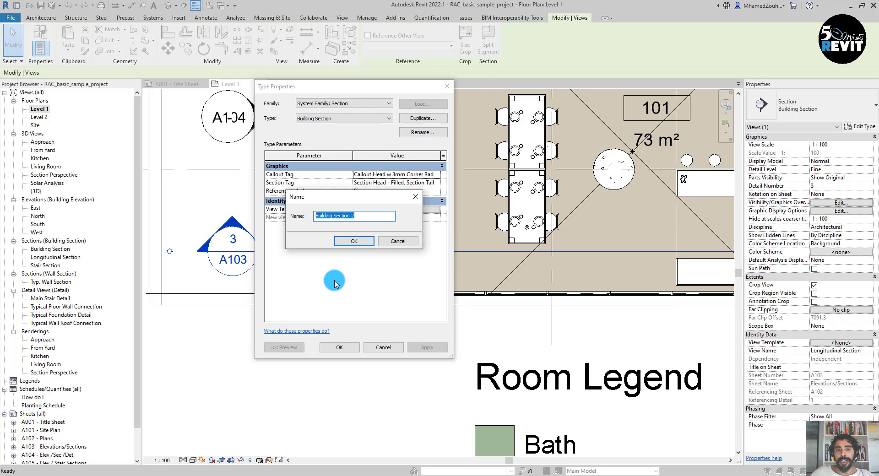
pyautogui.write('SE')
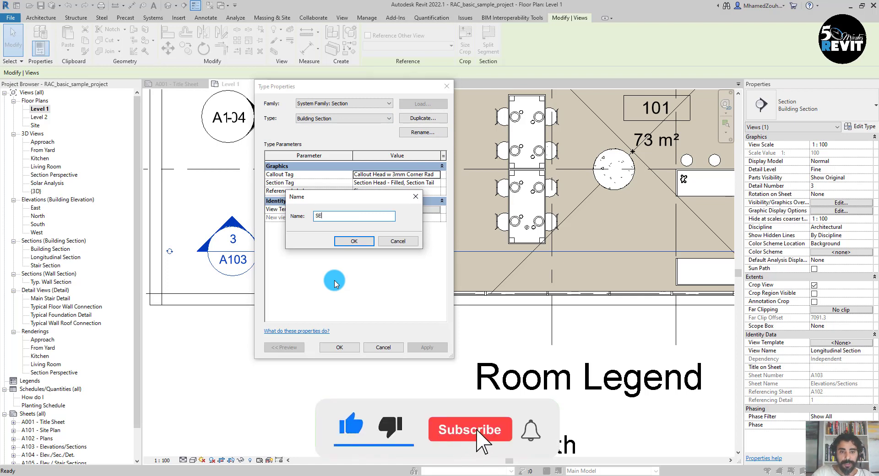
pyautogui.press('BackSpace')
pyautogui.write('ection for Coordination')
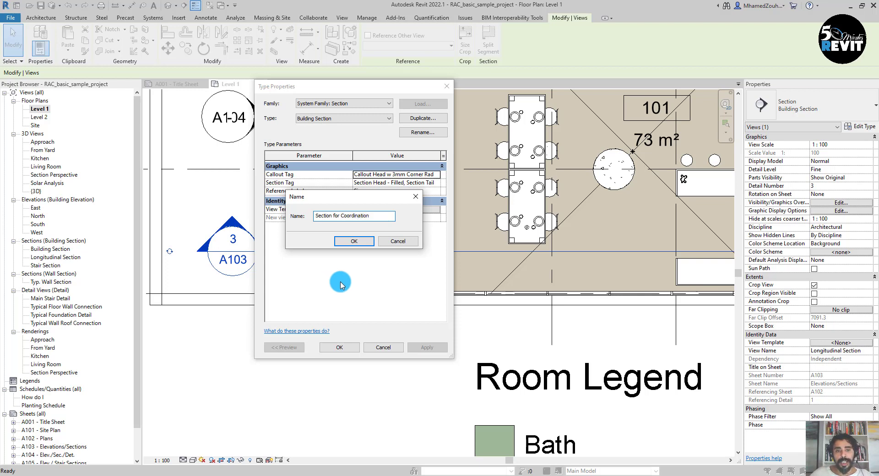
pyautogui.click(355, 241)
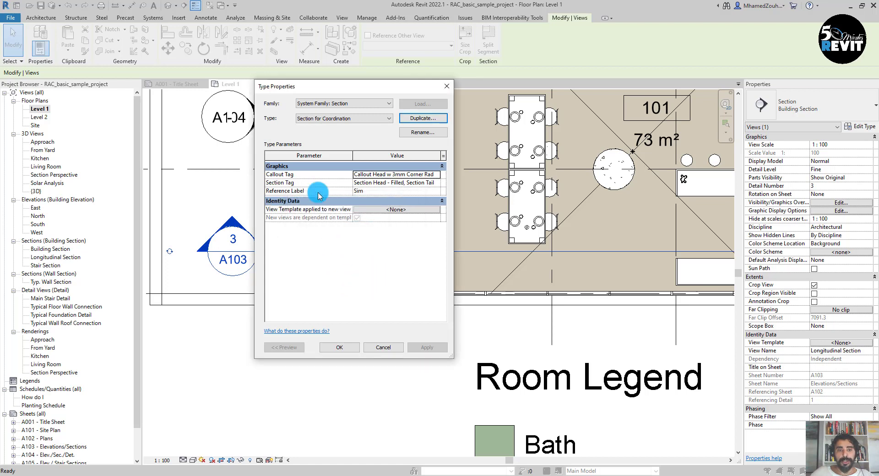
# - Assign the Section for Coordination tag as the section tag of the new section type and accept the type properties
pyautogui.click(406, 182)
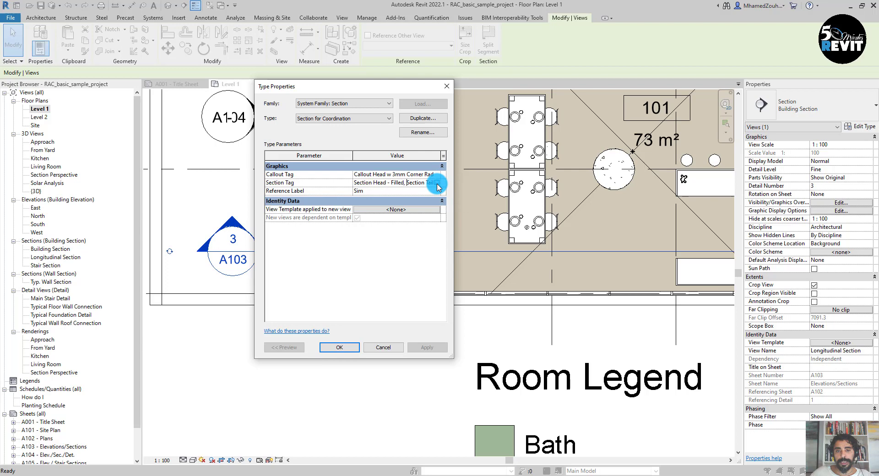
pyautogui.click(437, 183)
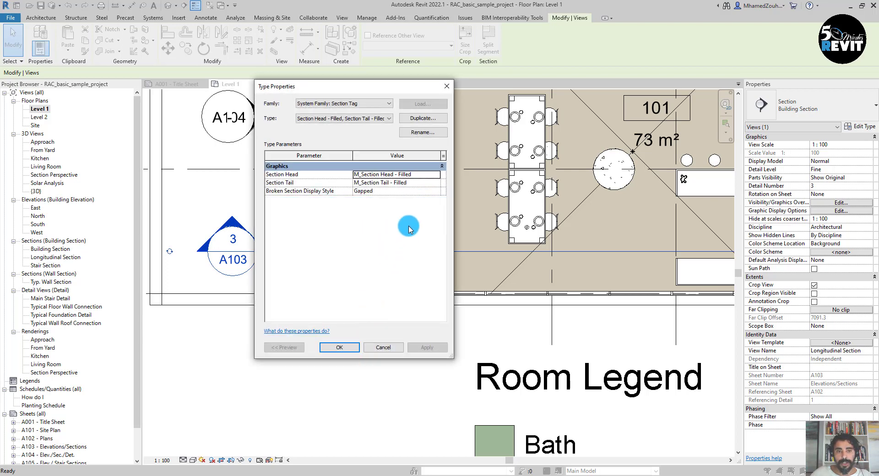
pyautogui.click(353, 119)
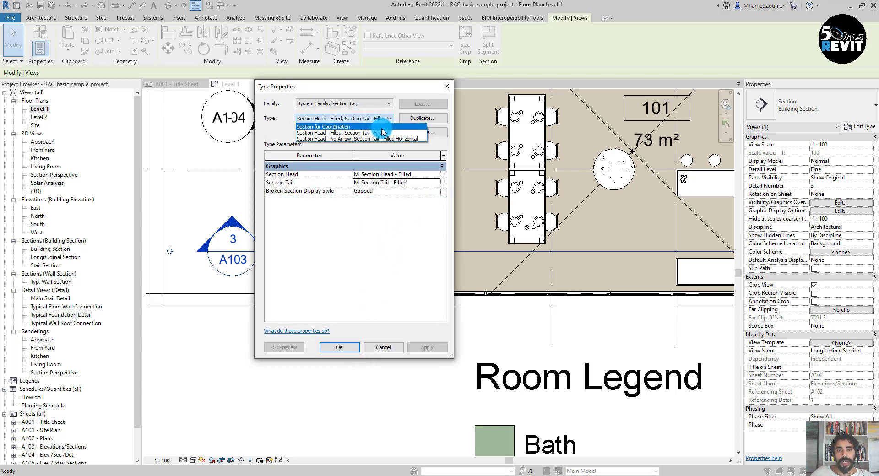
pyautogui.click(319, 128)
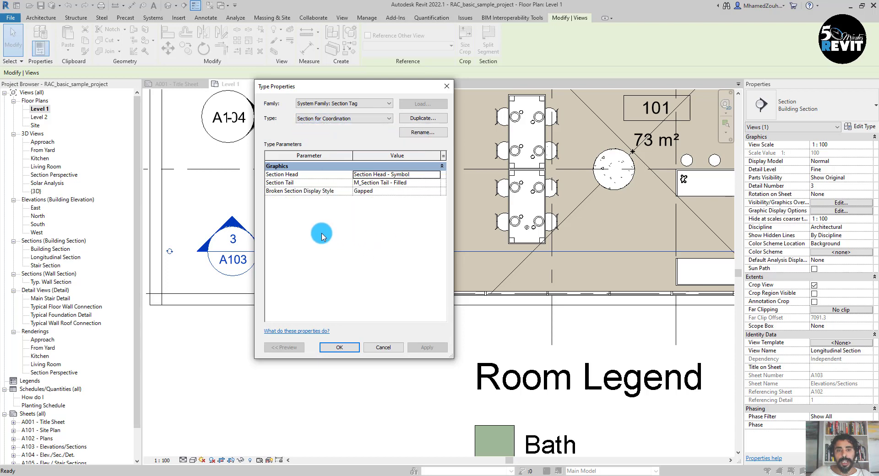
pyautogui.click(332, 348)
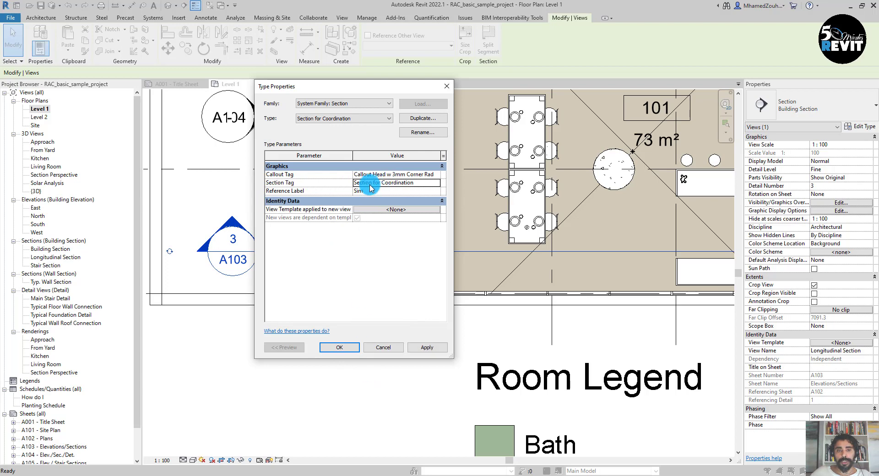
pyautogui.click(339, 347)
# - Switch section 3/A103 back to the Building Section type and deselect it
pyautogui.scroll(-2, 351, 384)
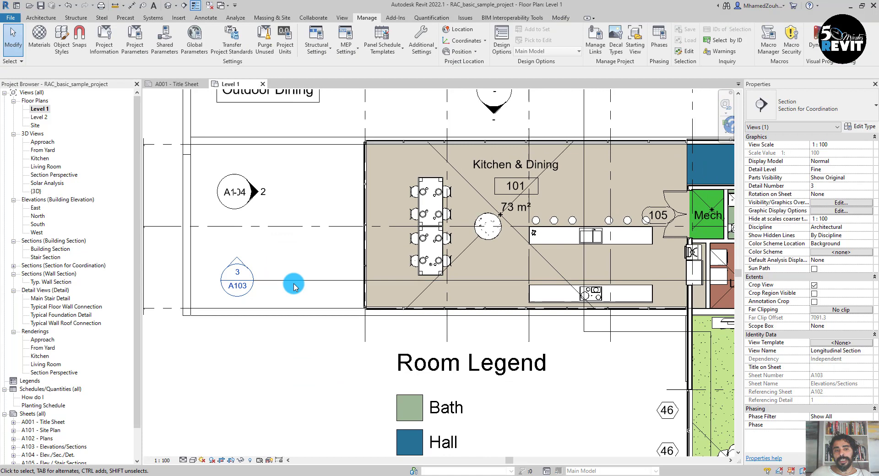
pyautogui.click(810, 102)
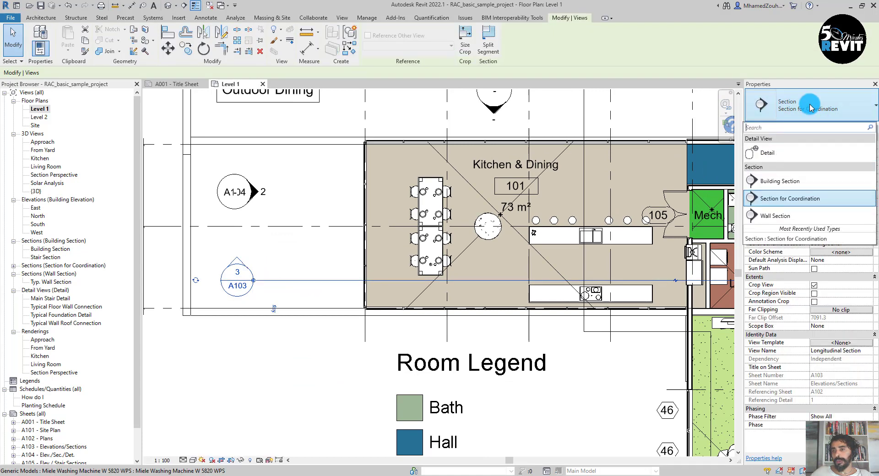
pyautogui.click(788, 217)
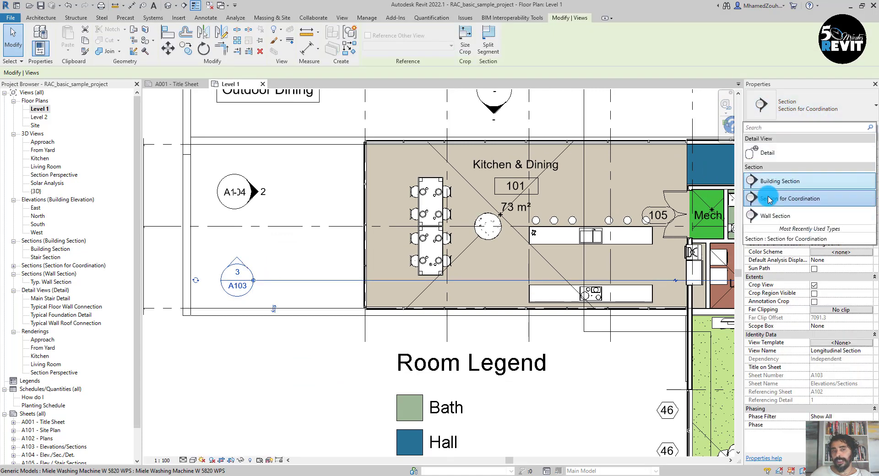
pyautogui.click(353, 362)
pyautogui.scroll(-1, 345, 366)
pyautogui.moveTo(346, 367); pyautogui.dragTo(341, 368, button='middle')
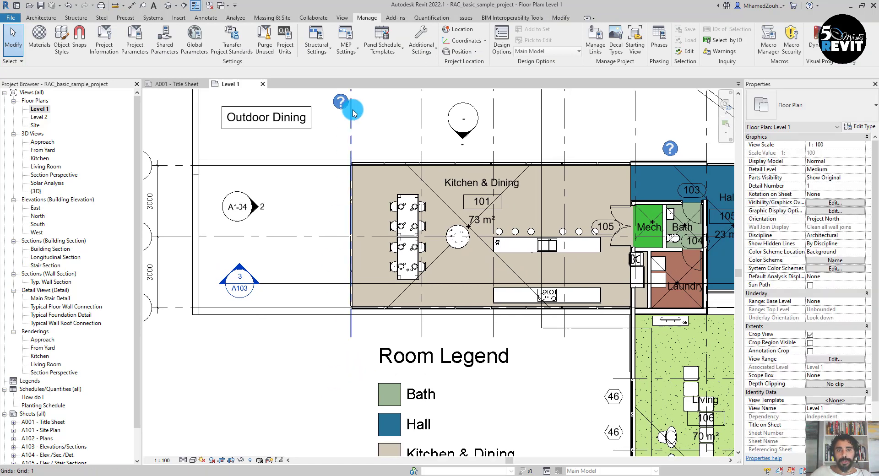
# - Draw a vertical section of type Section for Coordination on the plan, from above grid A down through Kitchen & Dining to just above grid D
pyautogui.click(342, 21)
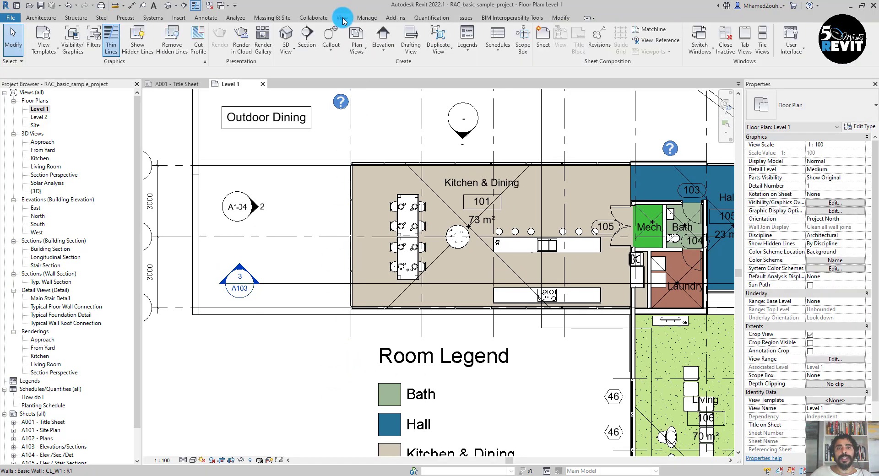
pyautogui.click(306, 37)
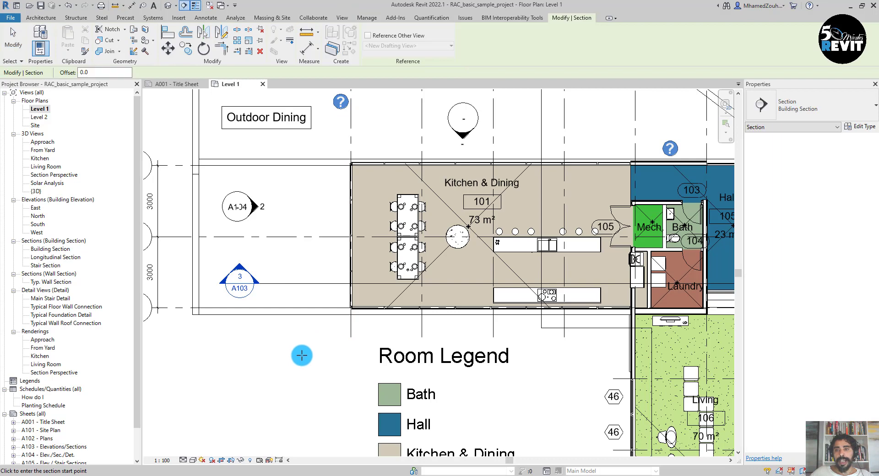
pyautogui.moveTo(301, 355); pyautogui.dragTo(270, 324, button='middle')
pyautogui.click(827, 104)
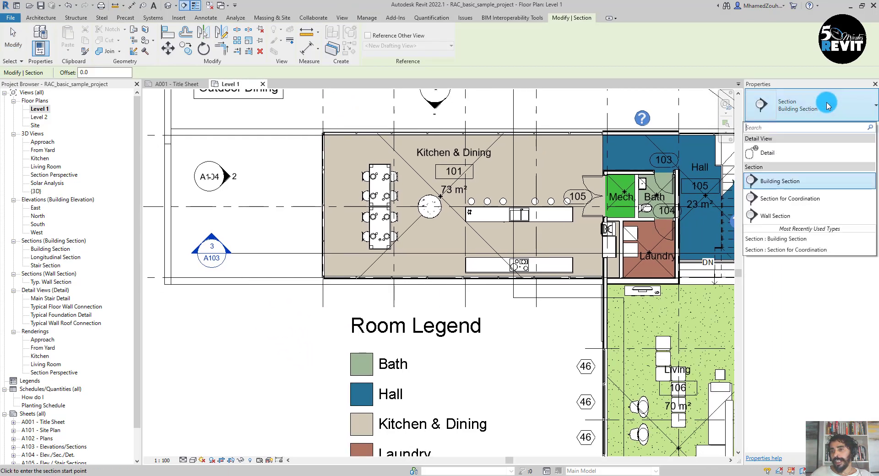
pyautogui.click(793, 198)
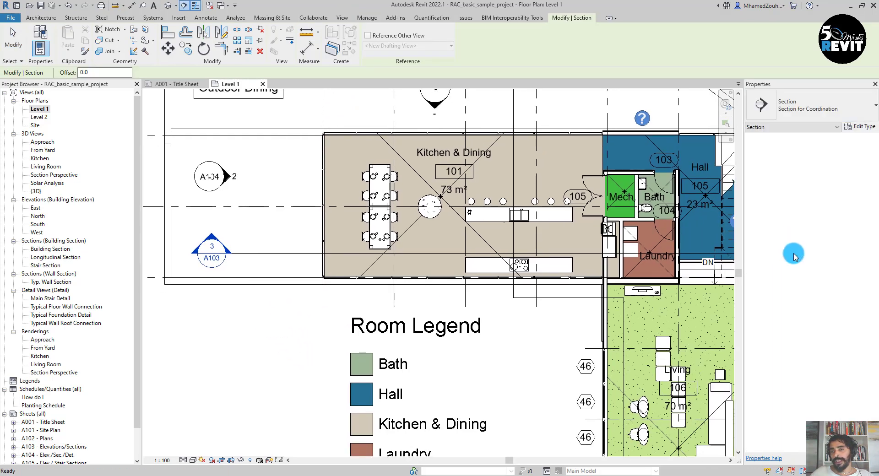
pyautogui.scroll(-4, 392, 345)
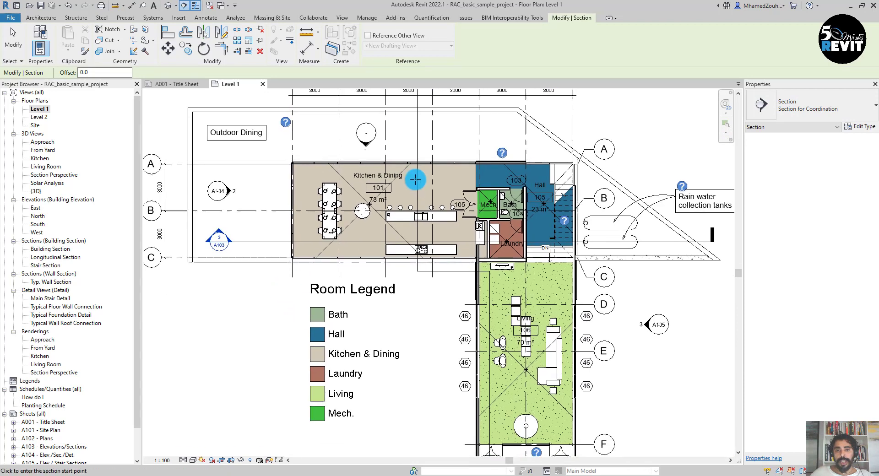
pyautogui.click(453, 123)
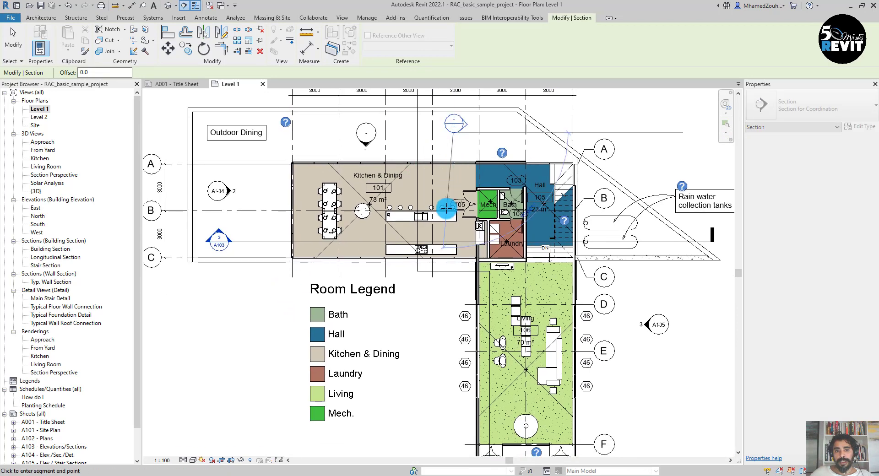
pyautogui.click(454, 291)
pyautogui.press('Escape')
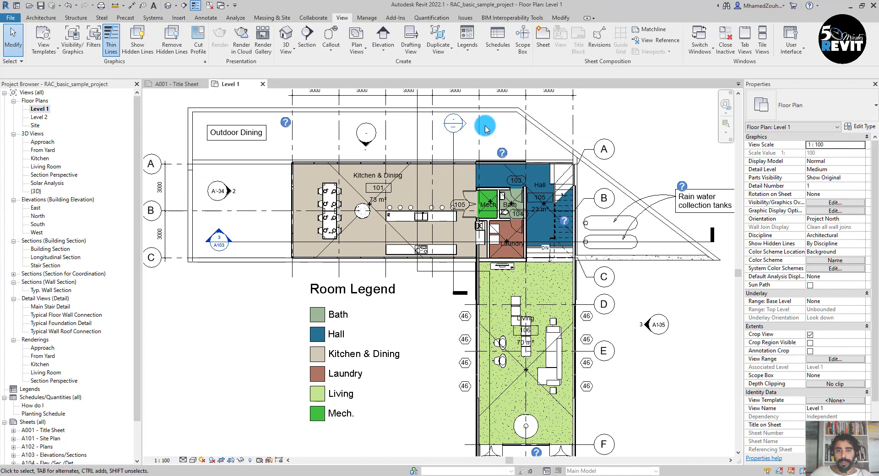
# - Open the new section's view from its head and locate Section 1 under Sections (Section for Coordination) in the project browser
pyautogui.doubleClick(454, 123)
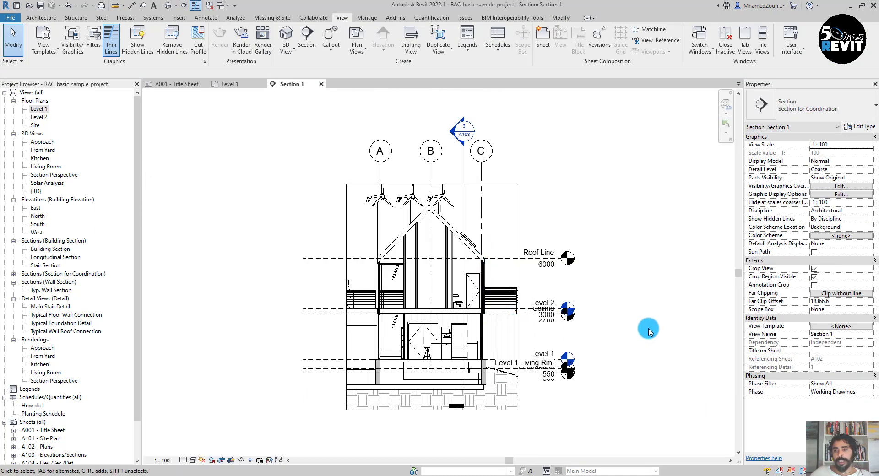
pyautogui.moveTo(648, 331); pyautogui.dragTo(630, 302, button='middle')
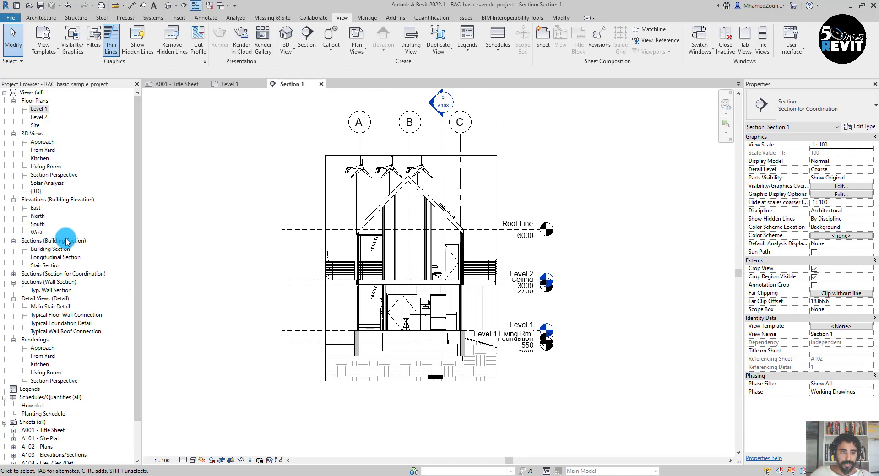
pyautogui.click(15, 278)
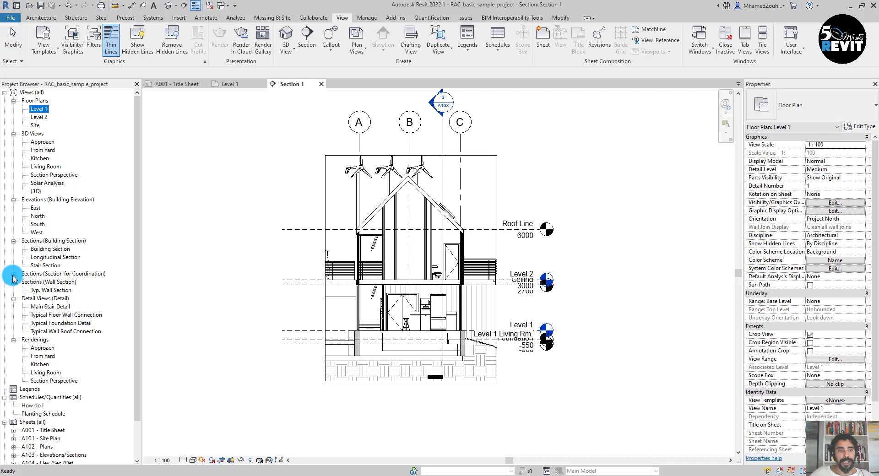
pyautogui.click(13, 275)
pyautogui.click(42, 282)
pyautogui.scroll(2, 428, 145)
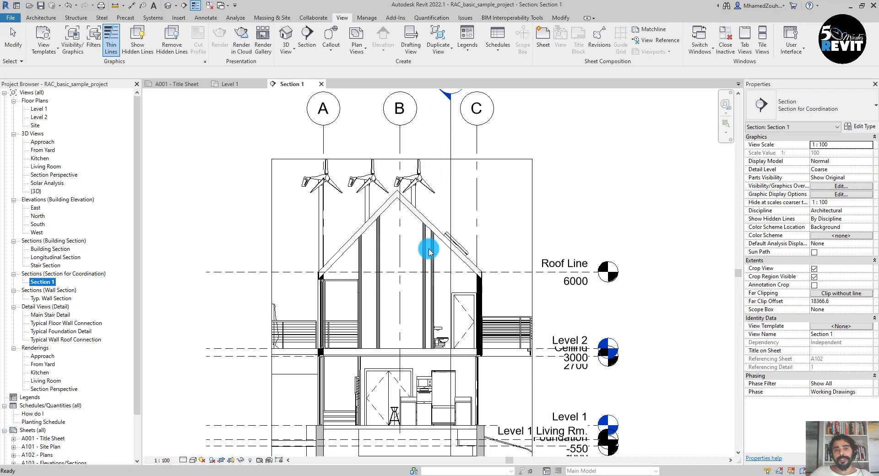
pyautogui.scroll(-3, 428, 250)
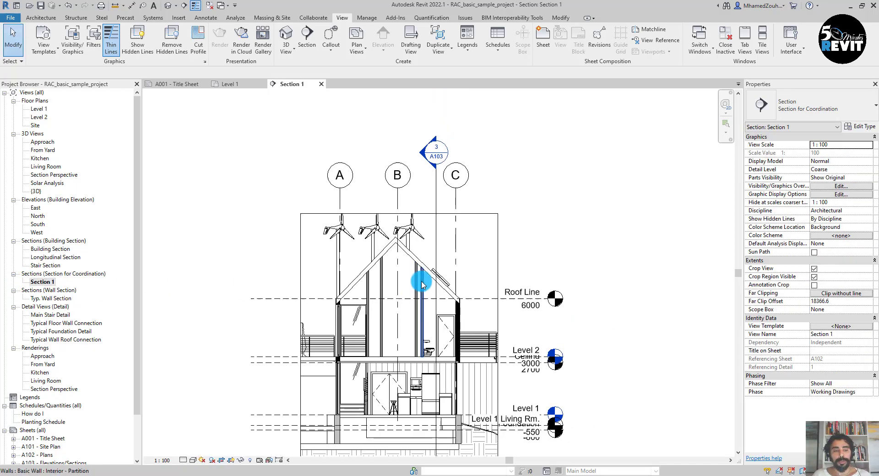